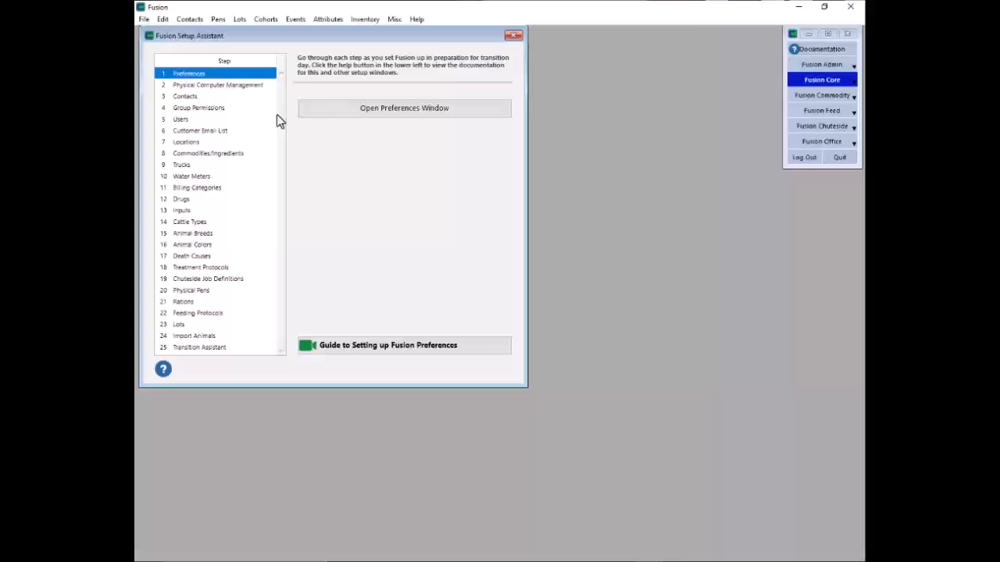
From the Users setup step, start a new user with the Fusion Admin module active
click(226, 120)
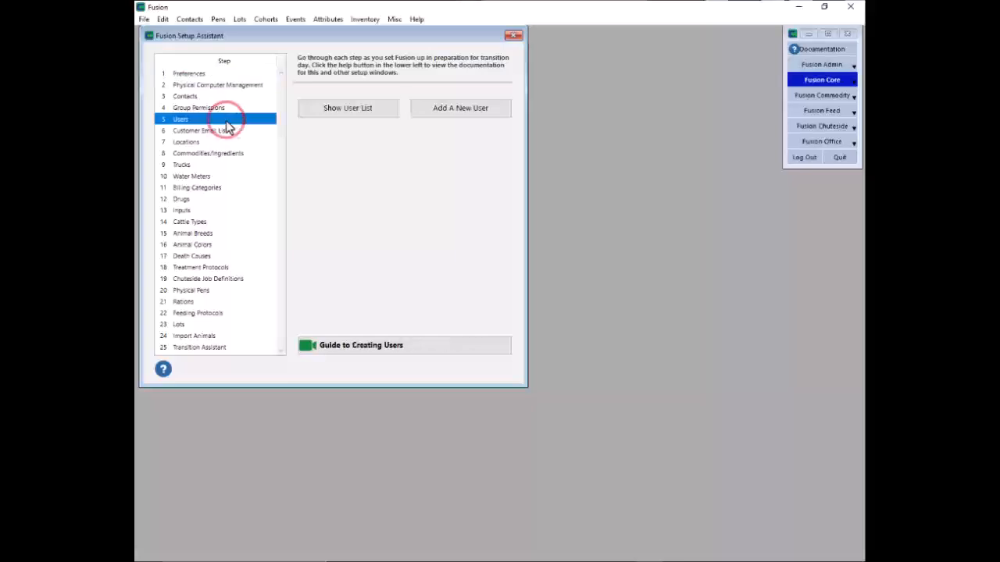
click(450, 112)
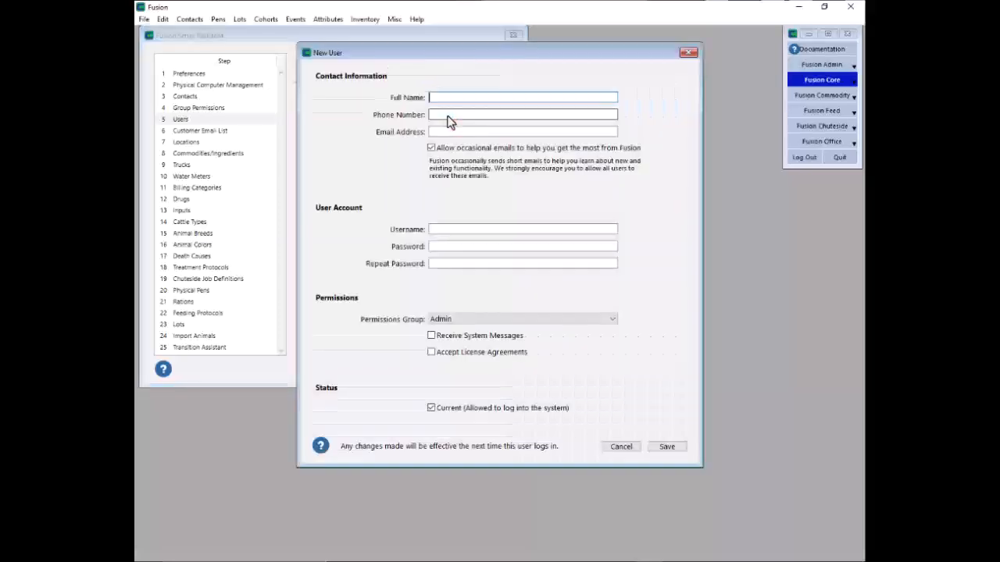
click(809, 65)
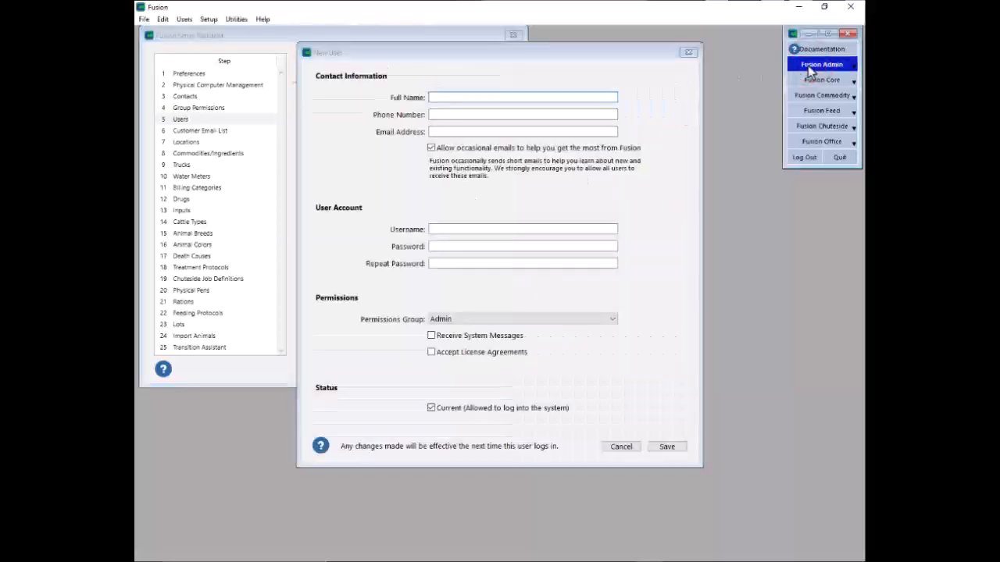
click(181, 20)
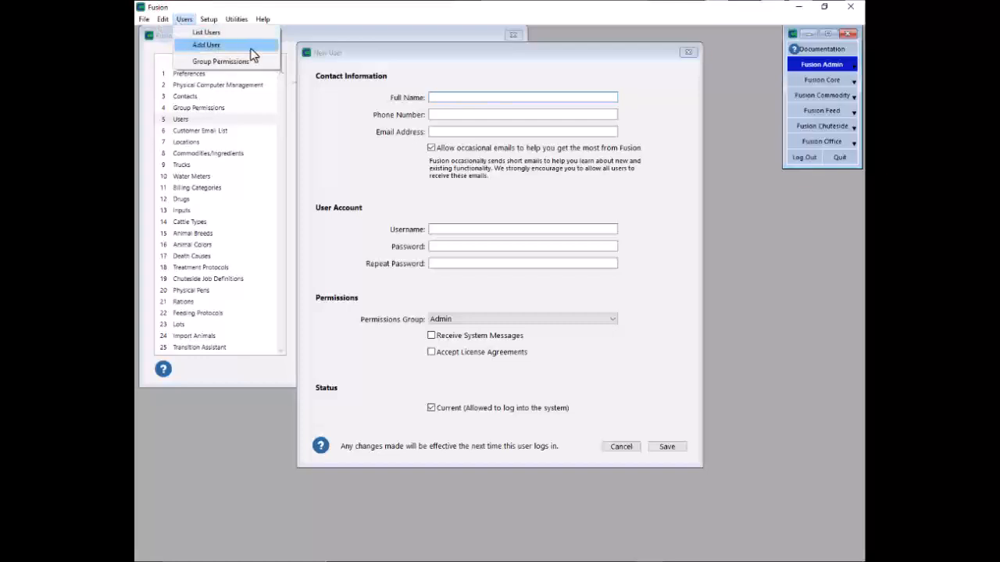
Enter the new user's full name, phone number and e-mail address in the form
click(395, 63)
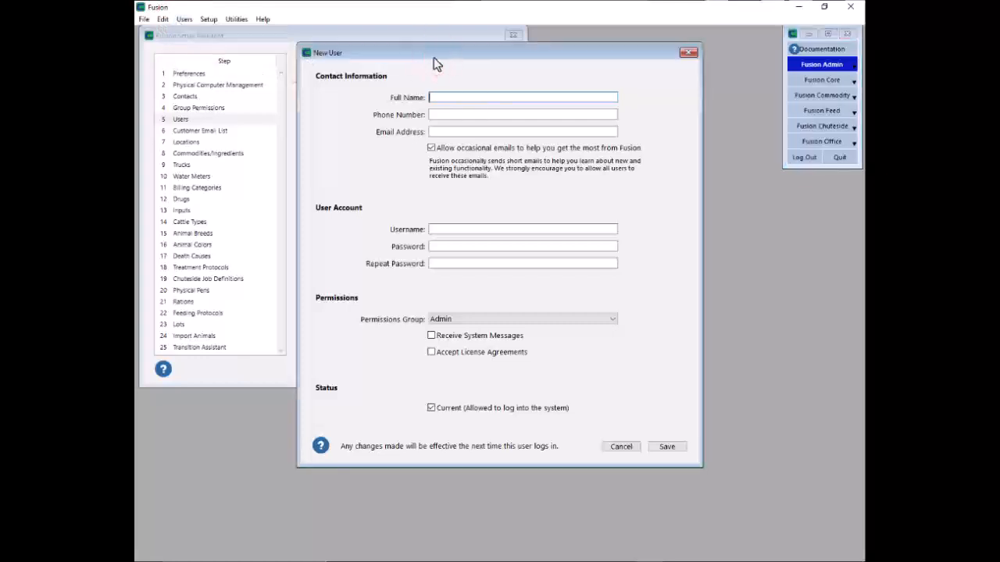
key(Tab)
text(555-555-5555)
key(Tab)
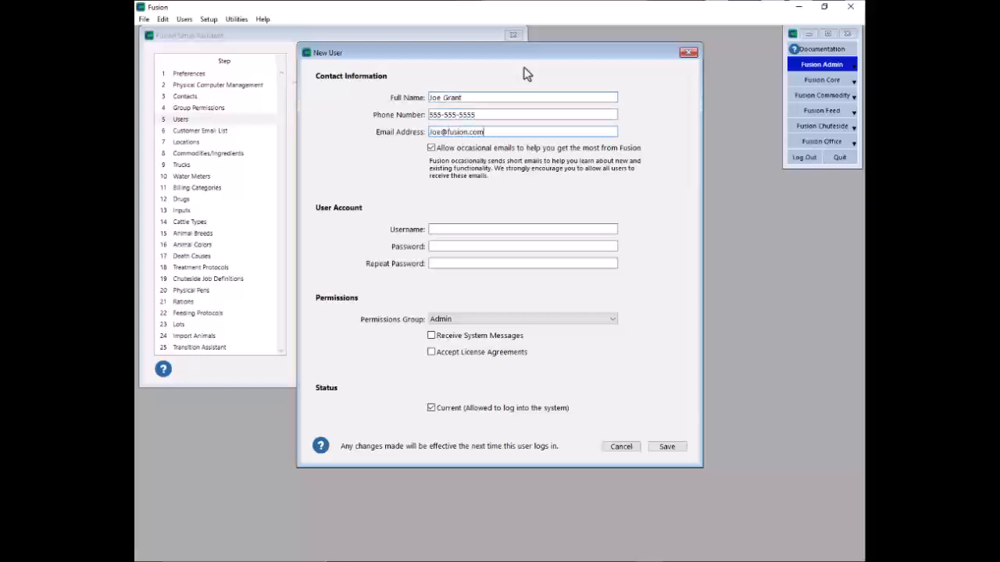
key(Tab)
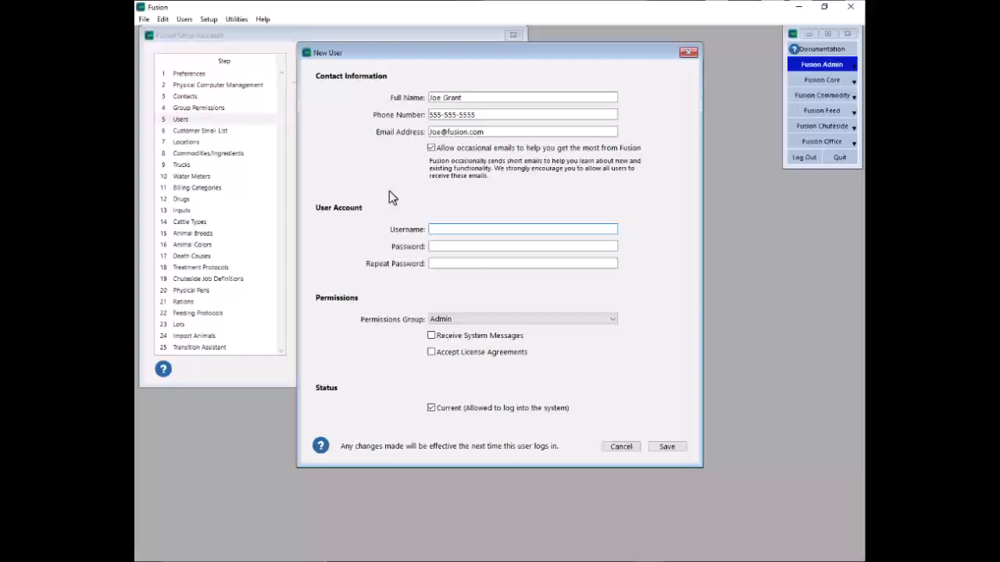
Enter the user's username and type the account password into both password fields
text(Joe)
key(Tab)
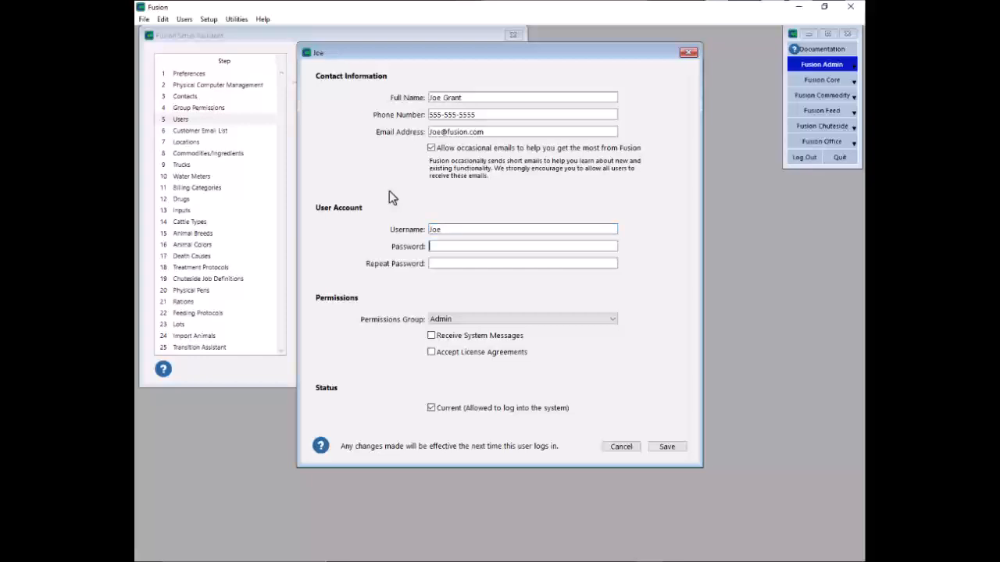
text(*******)
text(*************)
key(Tab)
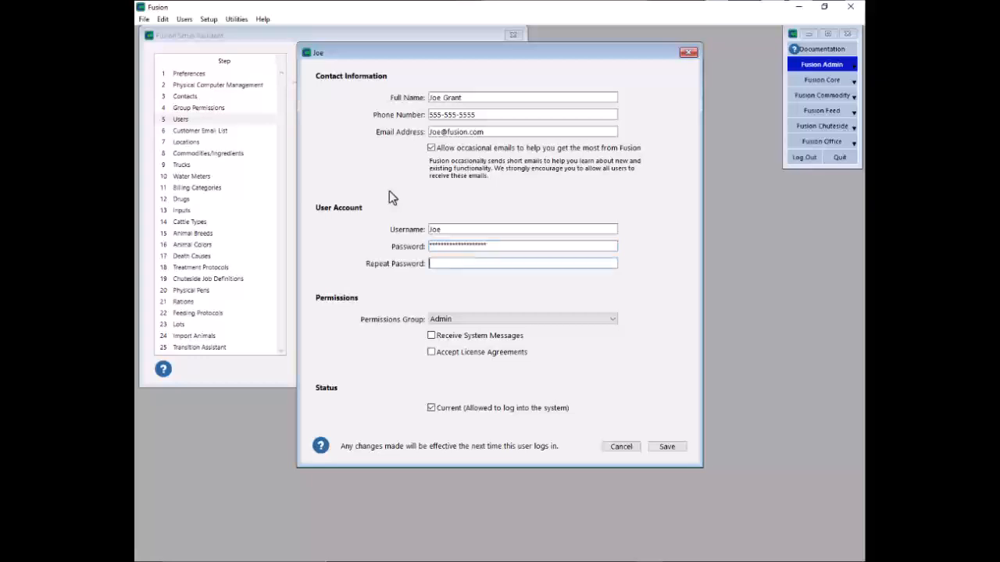
text(********)
text(************)
key(Tab)
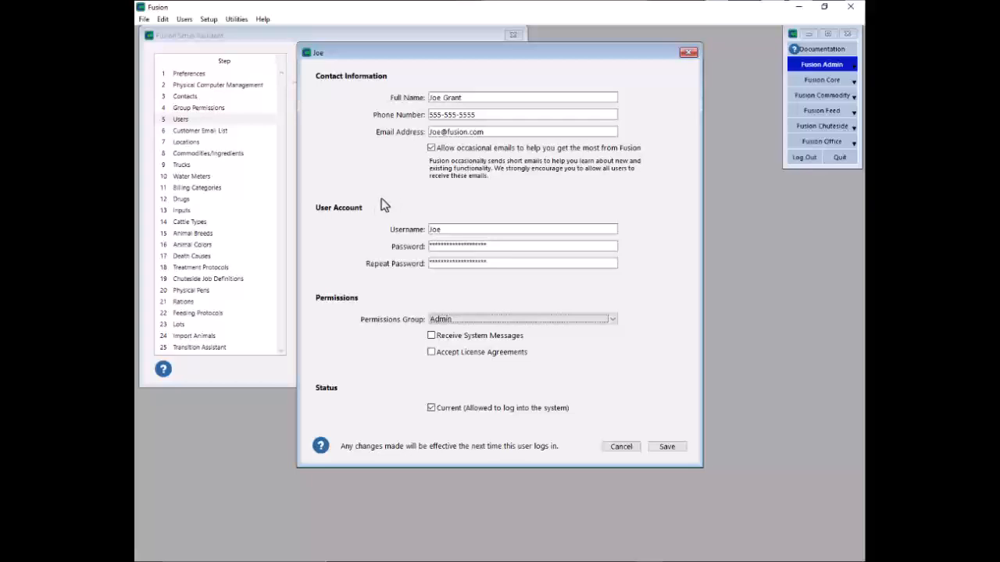
Set the Permissions Group to Feed Crew and tick Receive System Messages
click(567, 321)
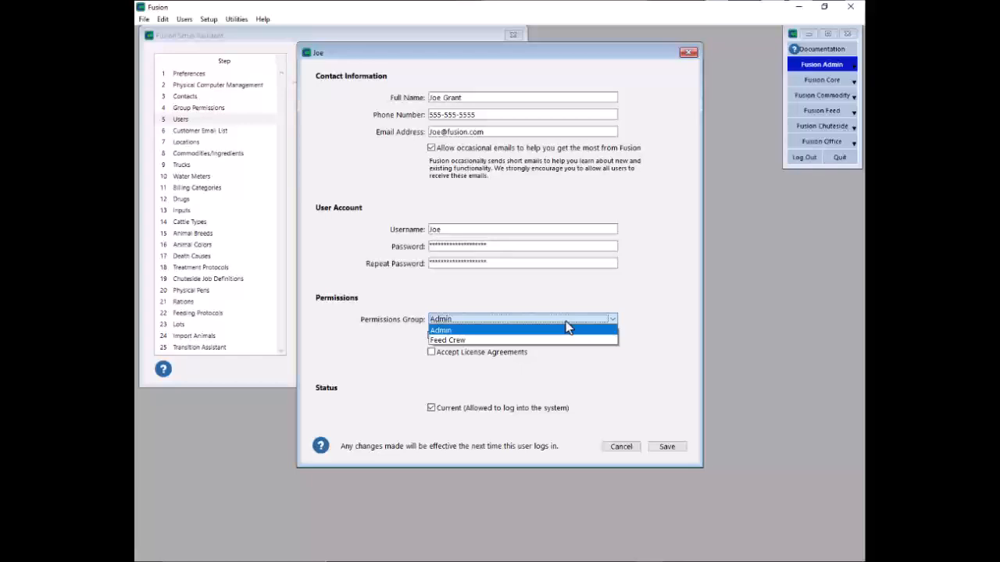
click(500, 339)
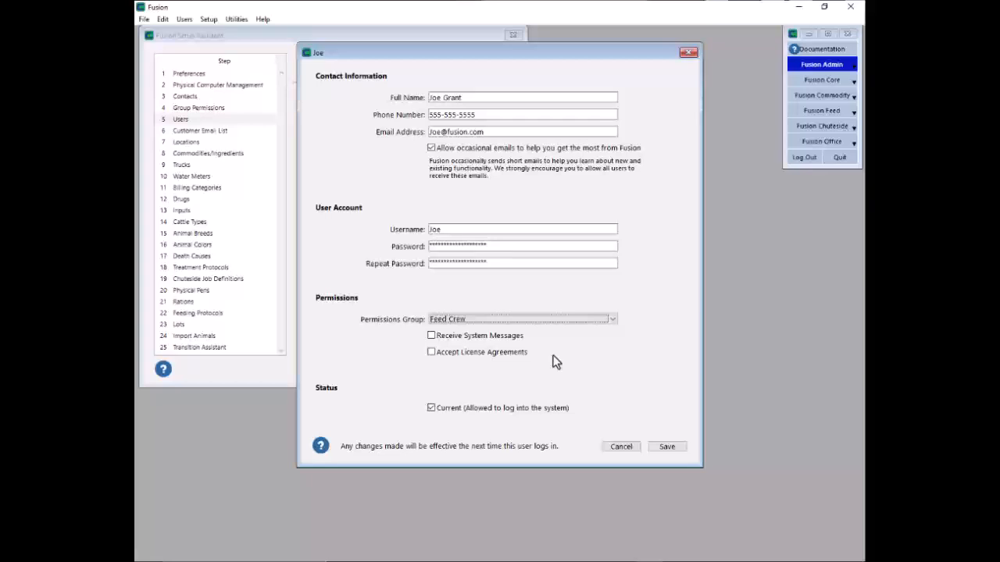
click(431, 335)
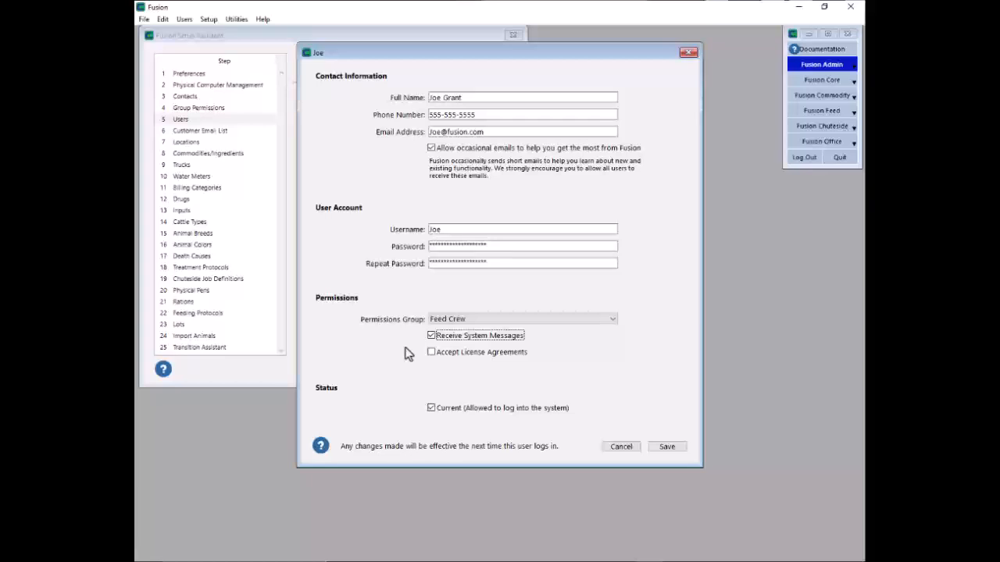
Tick Accept License Agreements so both permission options are enabled
click(433, 351)
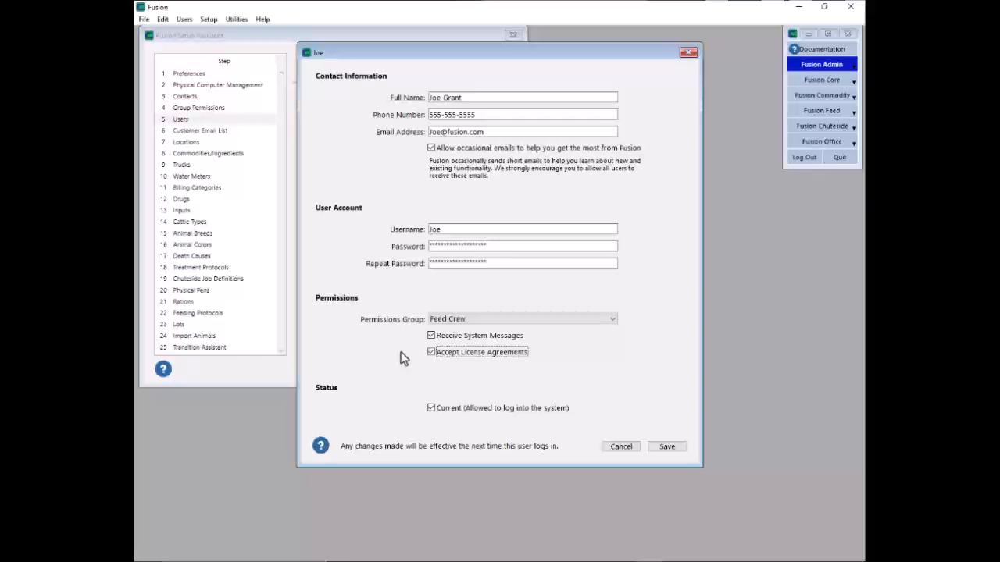
key(shift+Tab)
key(shift+Tab)
key(shift+Tab)
key(shift+Tab)
key(shift+Tab)
Save the user, check the Users list shows them under Feed Crew, and reopen their record
click(667, 447)
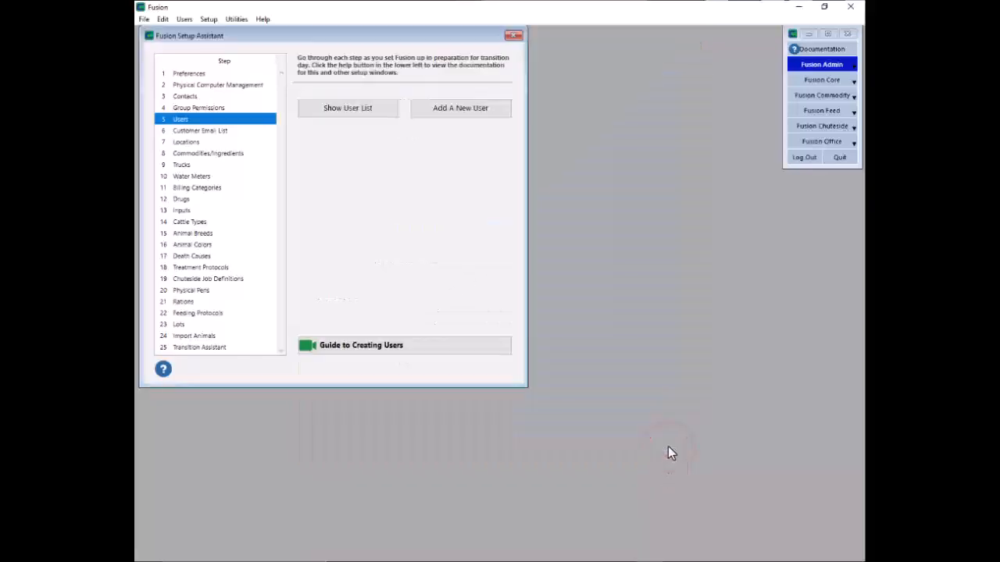
click(377, 113)
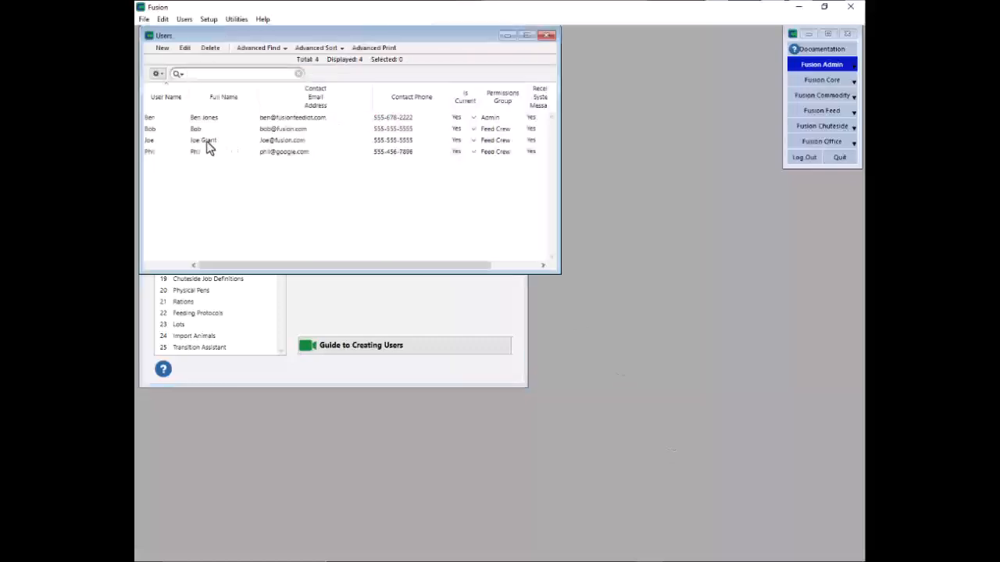
double_click(208, 142)
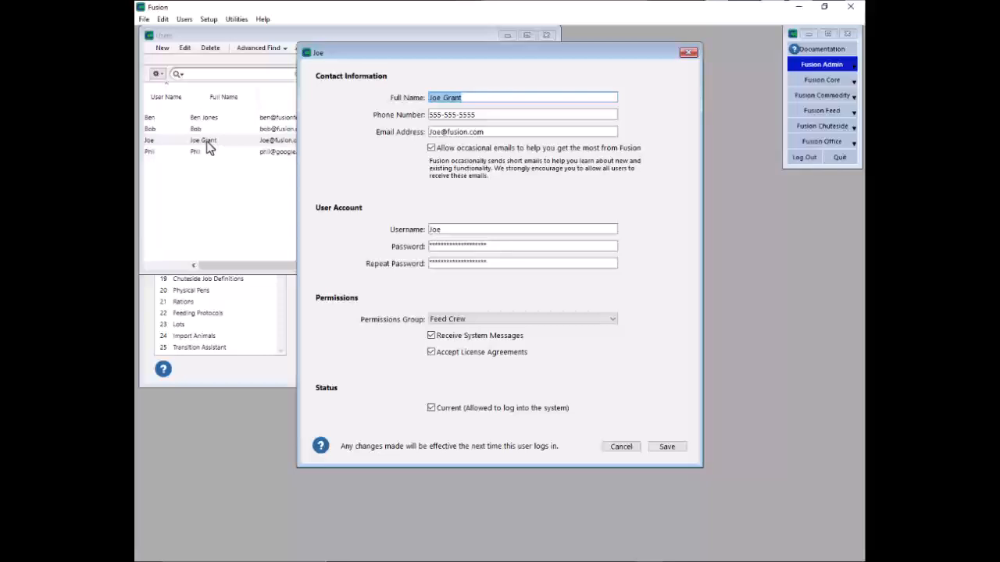